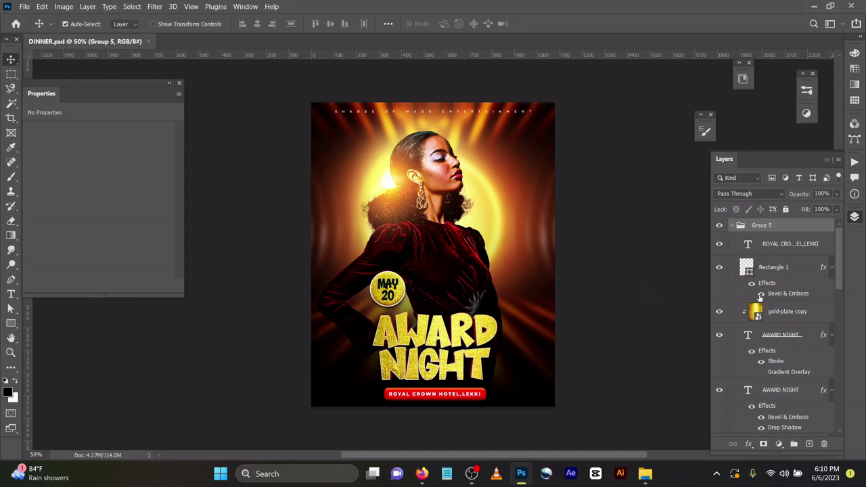
# Select the [Pengtai] blurred ring layer, turn off Auto-Select, and start a new document
pyautogui.scroll(-6, 760, 298)
pyautogui.scroll(-6, 760, 298)
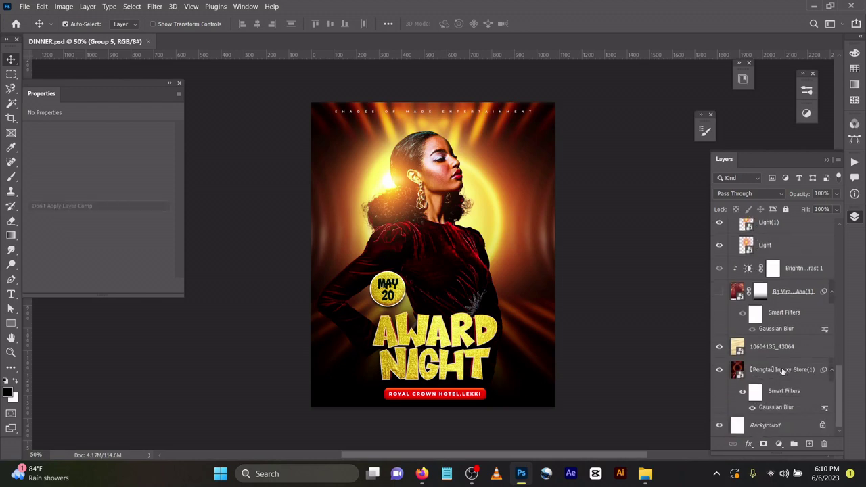
pyautogui.click(783, 371)
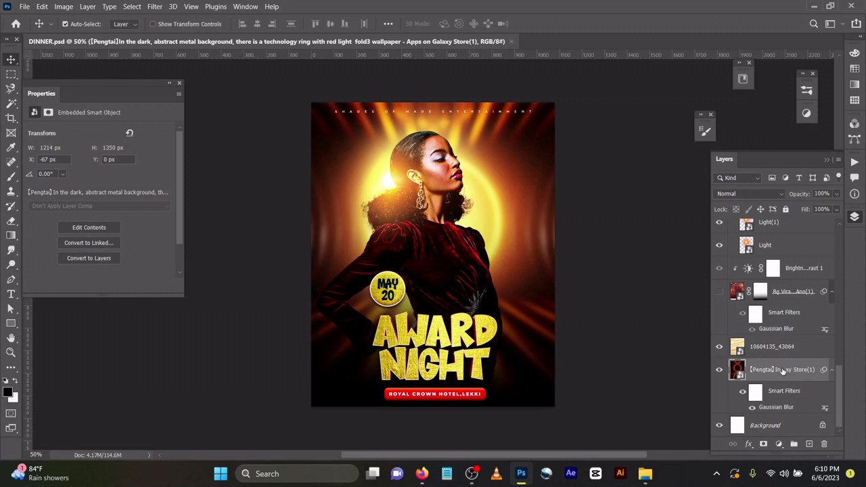
pyautogui.press('ctrl')
pyautogui.hotkey('ctrl', 'n')
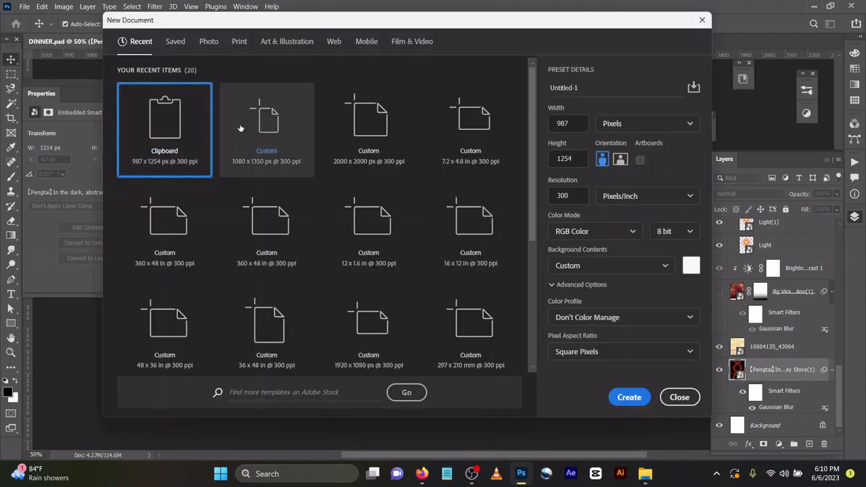
# Create a Custom 1080 x 1350 px document and bring the Untitled-1 tab forward
pyautogui.click(294, 146)
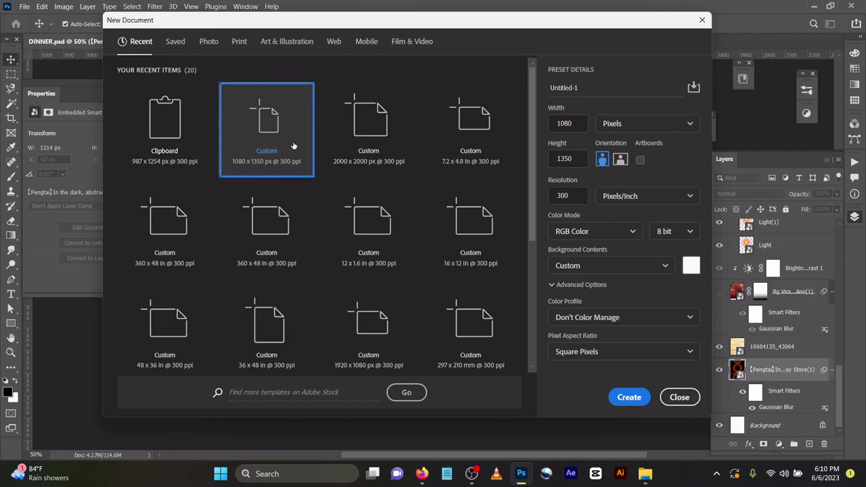
pyautogui.click(622, 398)
pyautogui.click(389, 41)
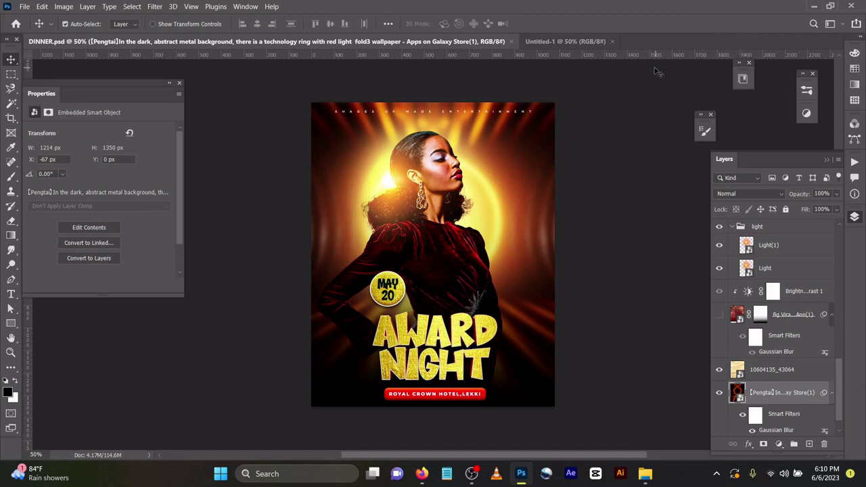
pyautogui.click(561, 41)
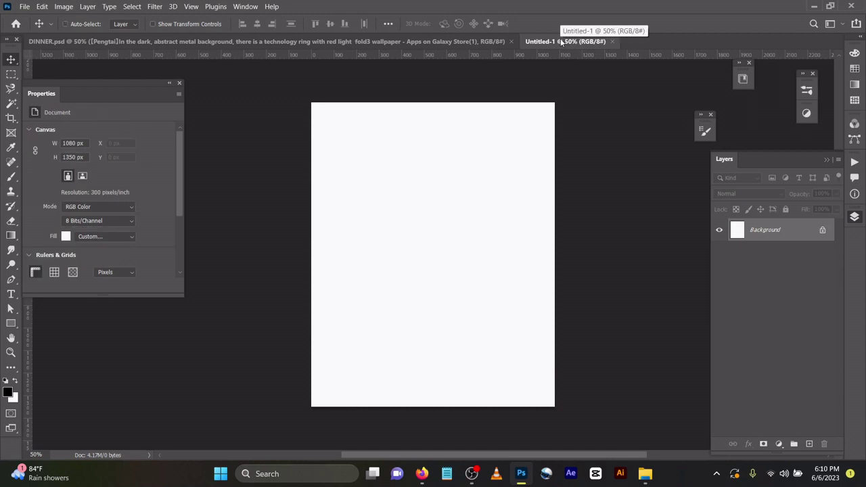
# Paste the ring into Untitled-1 at X -67 px, keep its 10 px Gaussian Blur, and return to DINNER.psd
pyautogui.hotkey('ctrl', 'v')
pyautogui.moveTo(425, 187); pyautogui.dragTo(410, 187)
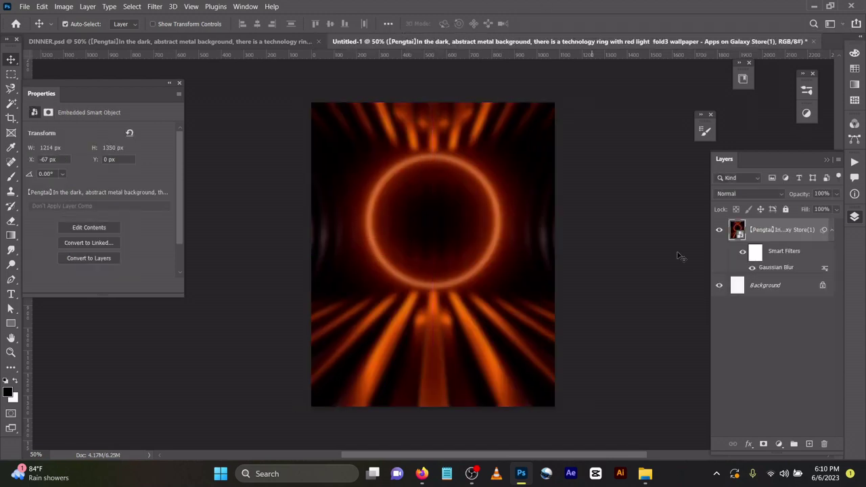
pyautogui.doubleClick(776, 268)
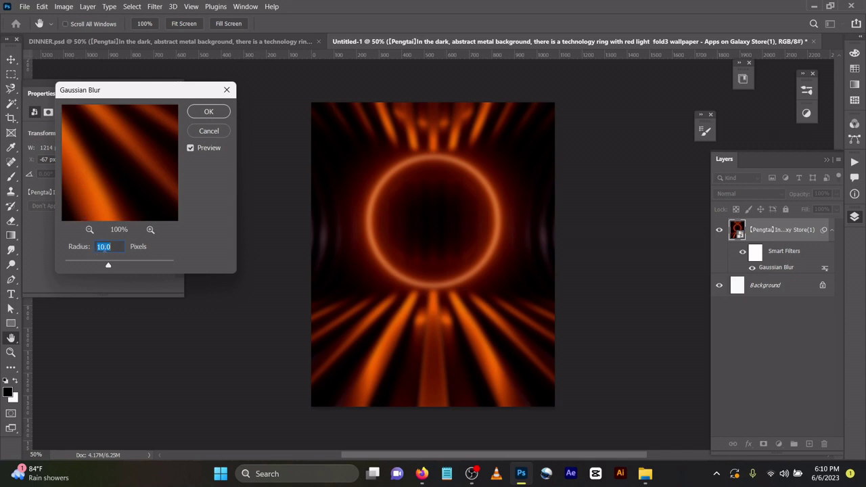
pyautogui.click(205, 114)
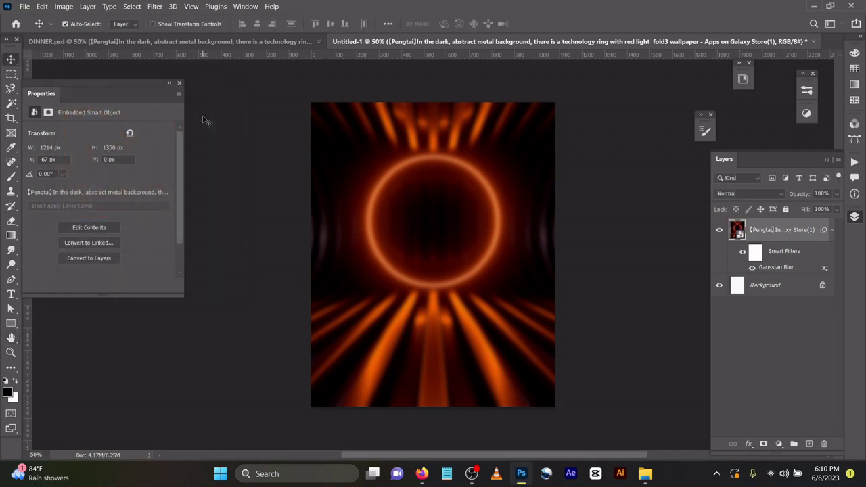
pyautogui.click(154, 7)
pyautogui.moveTo(203, 142)
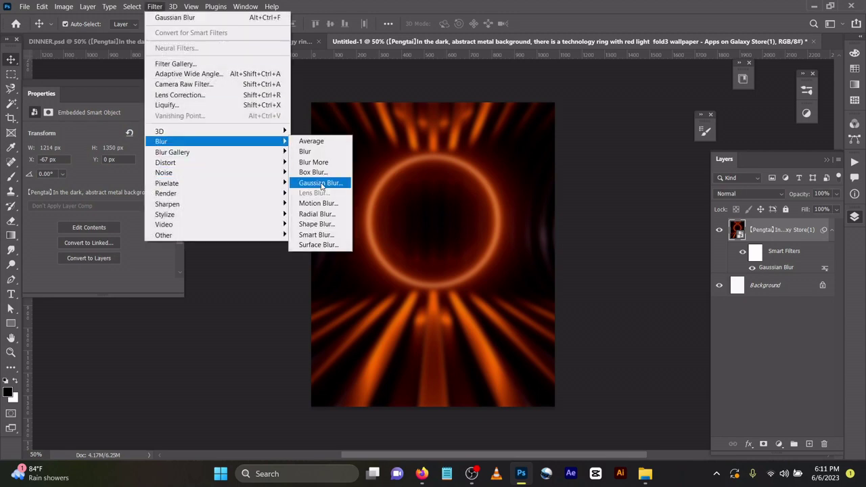
pyautogui.click(580, 188)
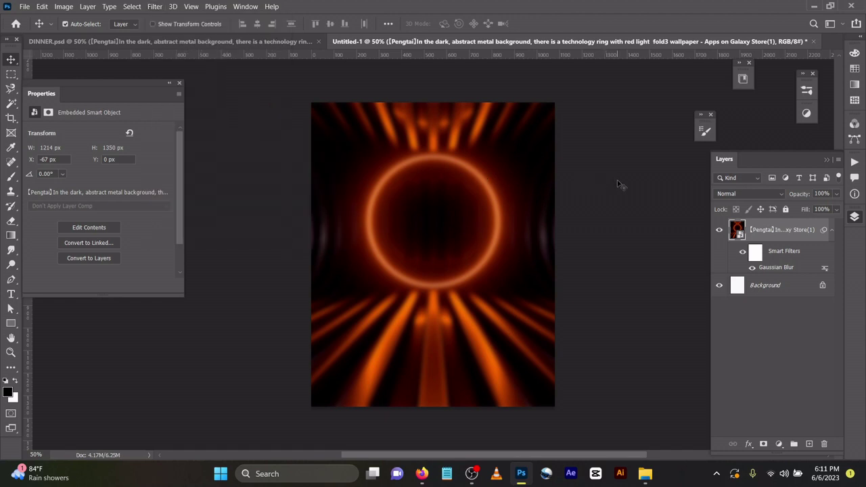
pyautogui.click(137, 44)
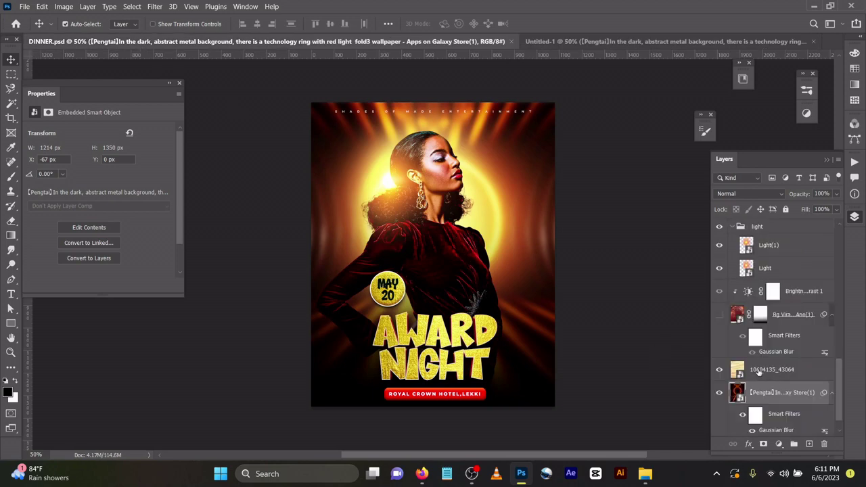
pyautogui.click(719, 370)
pyautogui.click(718, 370)
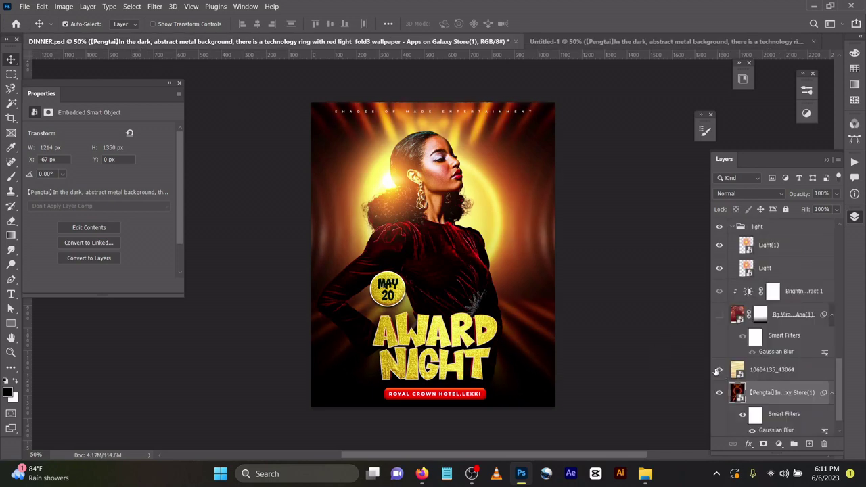
pyautogui.click(791, 381)
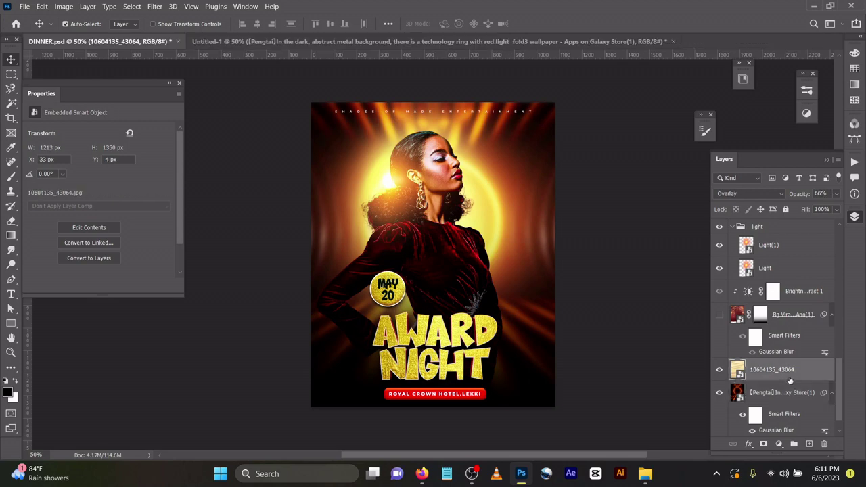
pyautogui.click(757, 195)
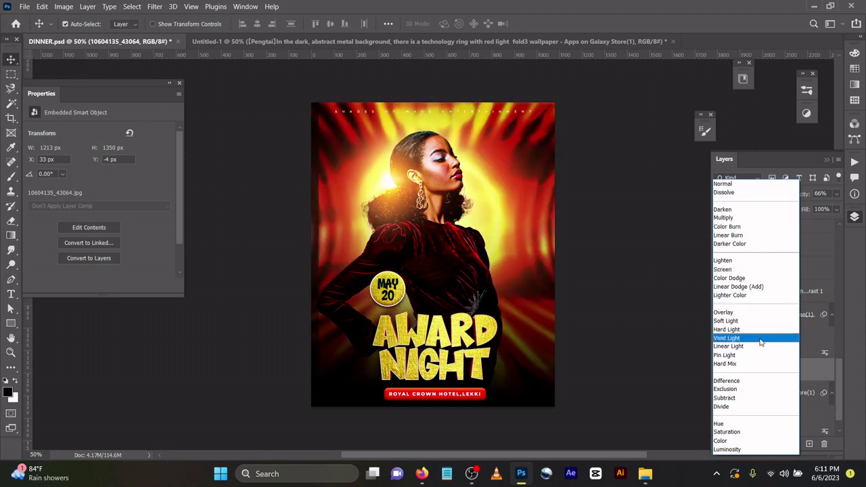
pyautogui.click(760, 313)
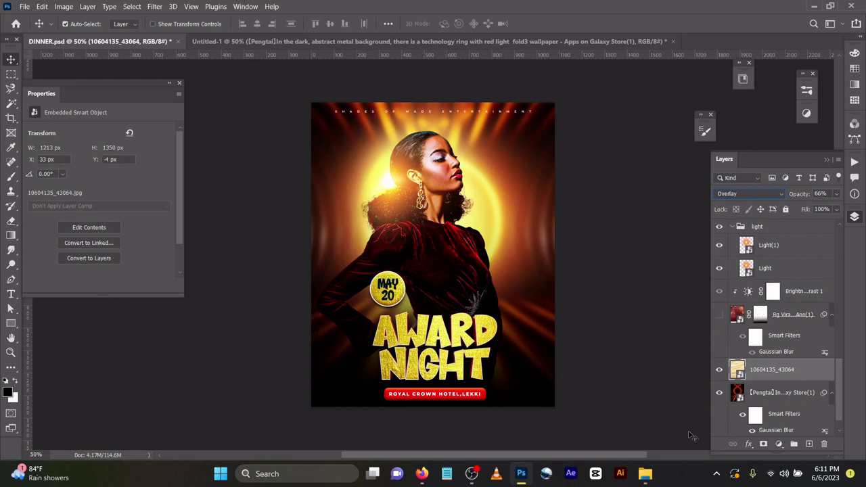
pyautogui.click(719, 370)
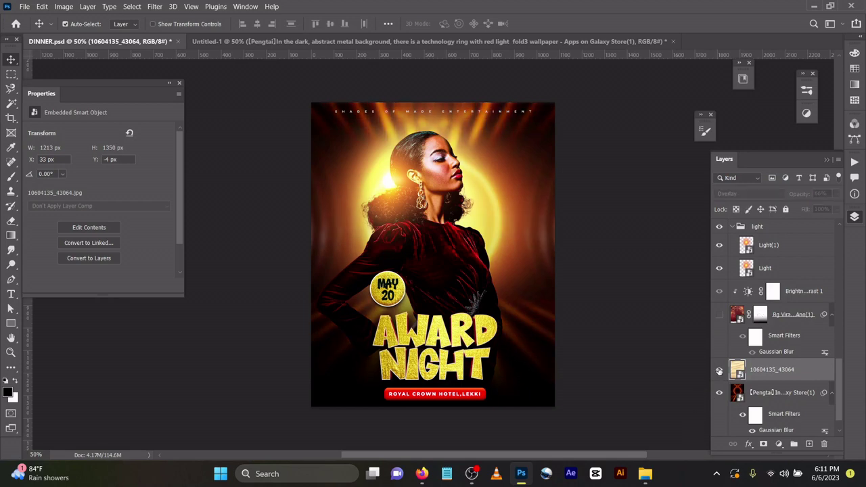
pyautogui.click(719, 370)
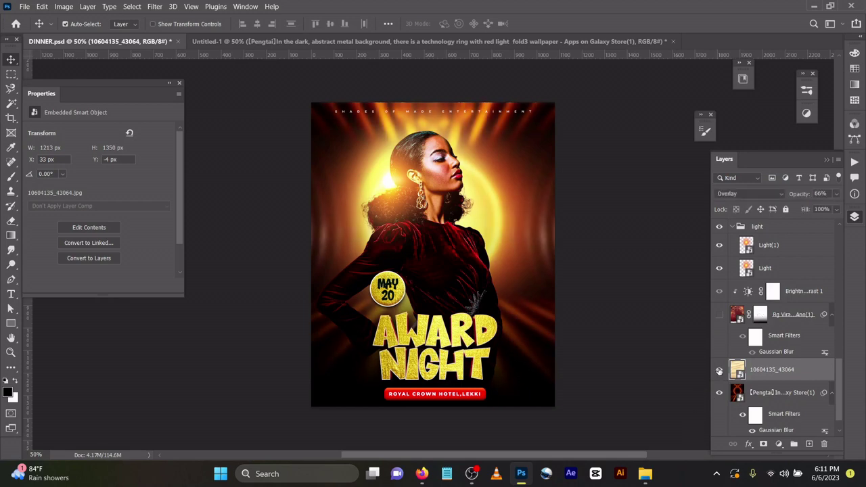
# Delete the hidden Bg Vira blurred smart-object layer
pyautogui.click(781, 321)
pyautogui.press('Delete')
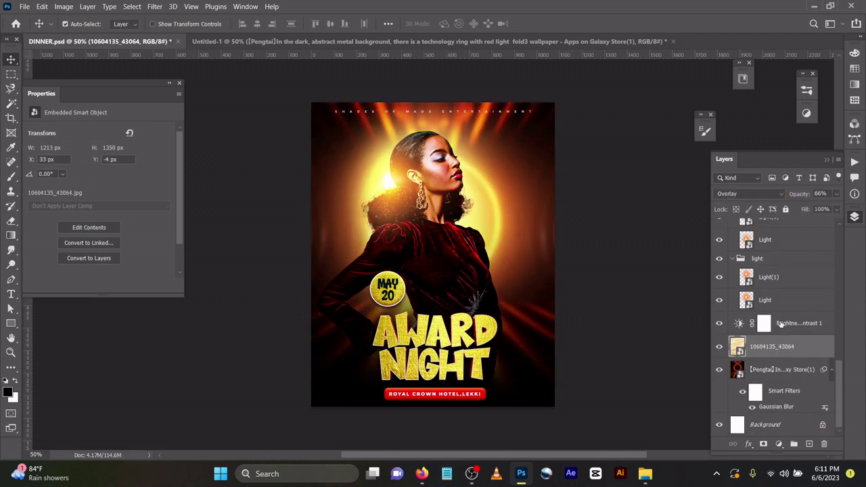
pyautogui.hotkey('shift', 'alt', 'n')
# Select the Brightness/Contrast 1 adjustment (Brightness -29, Contrast 100), then the light copy group
pyautogui.click(795, 330)
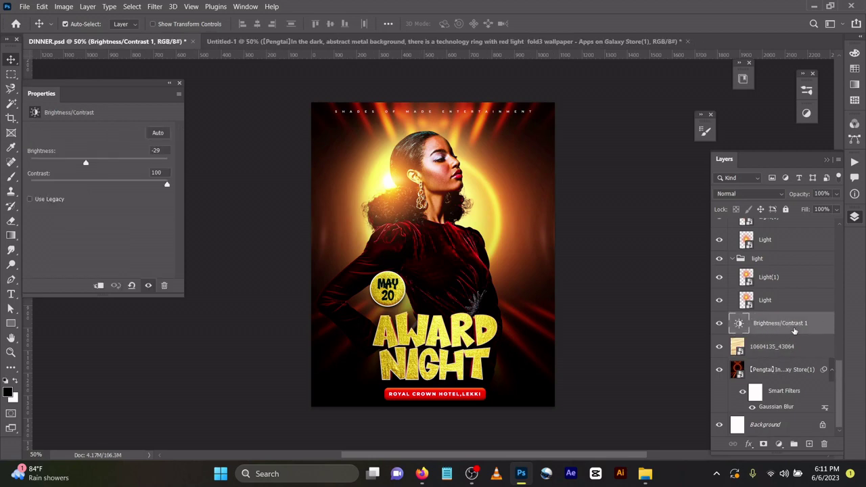
pyautogui.scroll(2, 773, 277)
pyautogui.scroll(1, 773, 277)
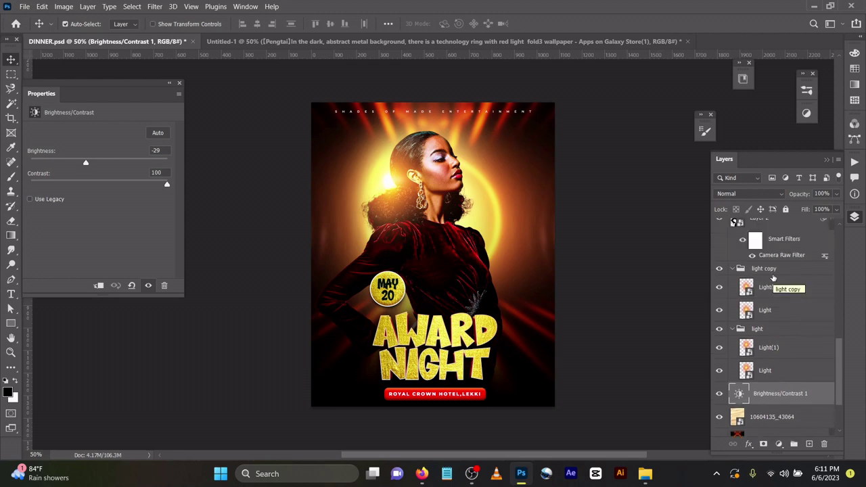
pyautogui.click(775, 273)
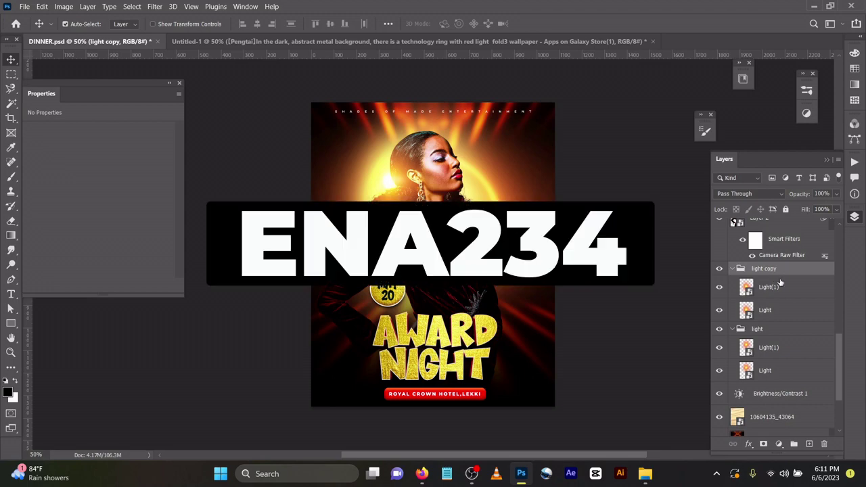
pyautogui.scroll(1, 778, 283)
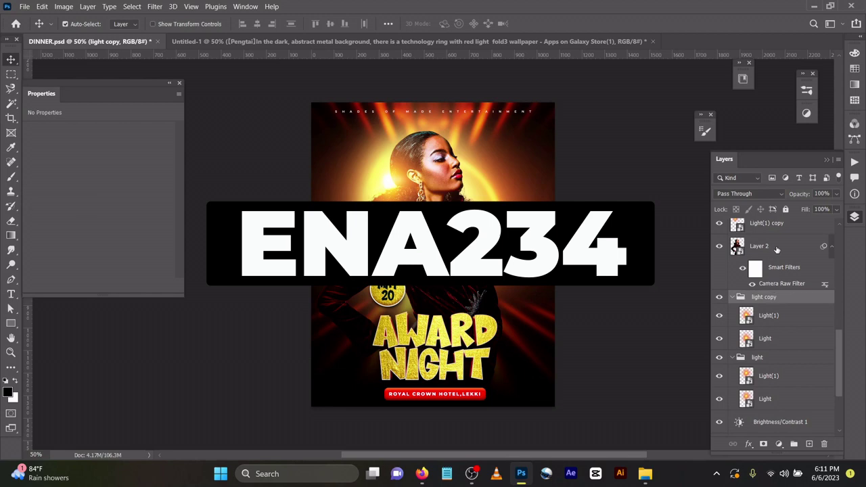
pyautogui.click(774, 251)
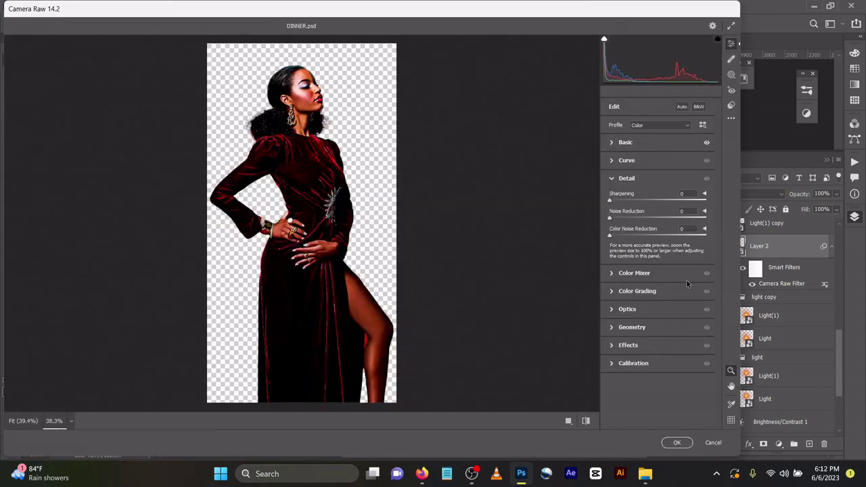
pyautogui.click(632, 145)
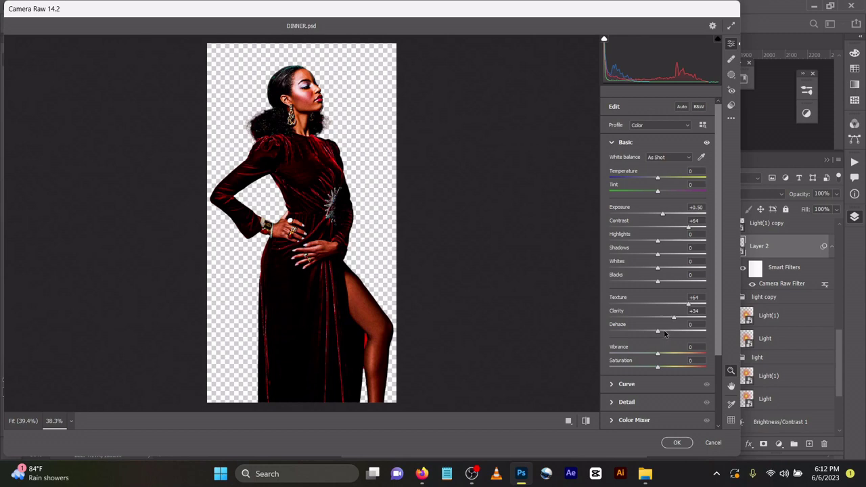
pyautogui.click(656, 405)
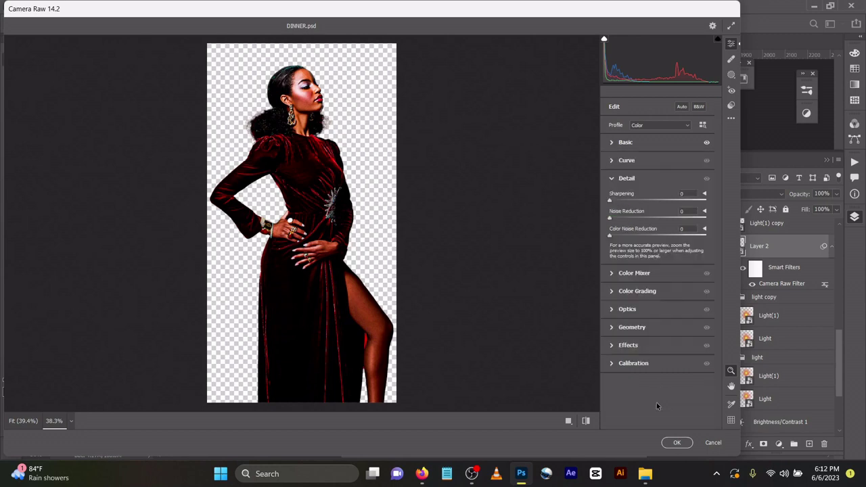
pyautogui.click(676, 443)
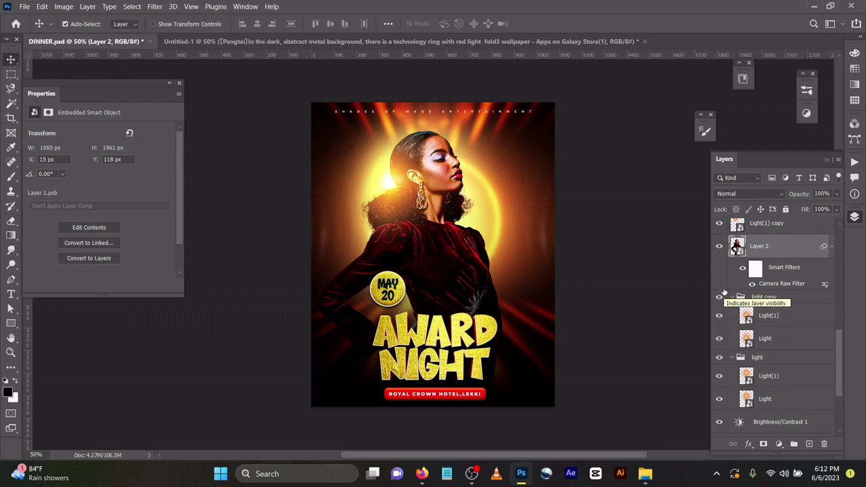
# Toggle the 'light' and 'light copy' glow groups off and back on
pyautogui.click(719, 297)
pyautogui.scroll(-2, 719, 318)
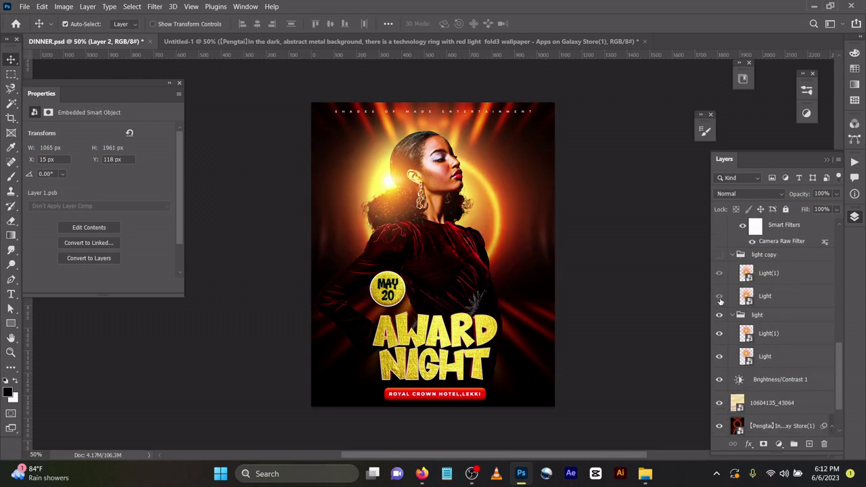
pyautogui.click(719, 315)
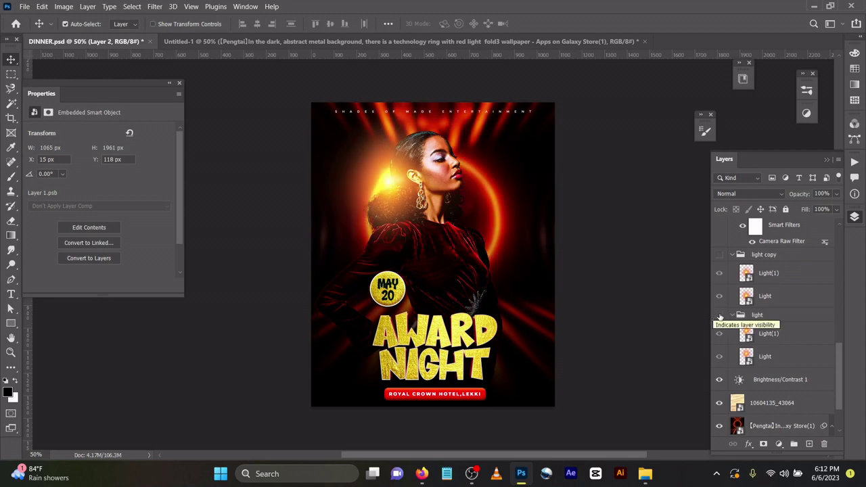
pyautogui.scroll(3, 723, 318)
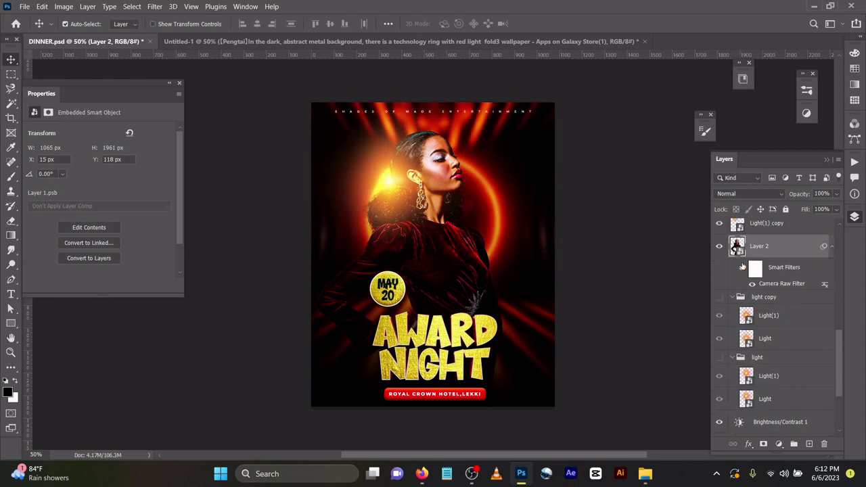
pyautogui.click(719, 385)
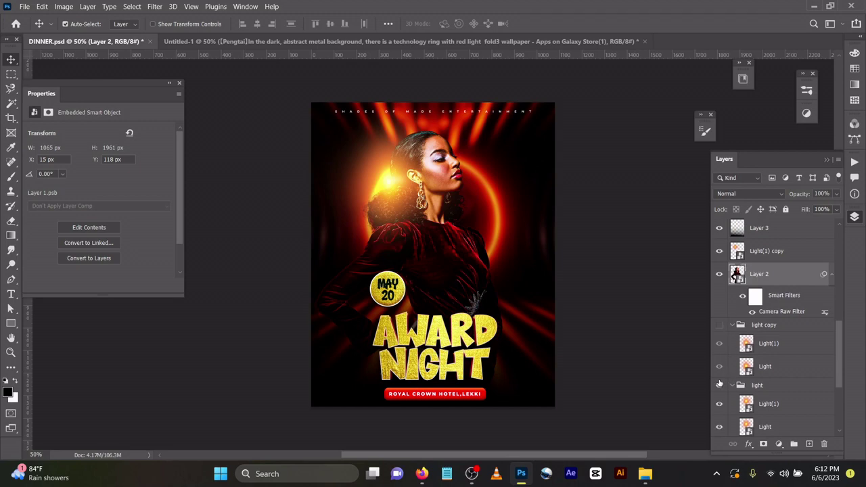
pyautogui.click(719, 324)
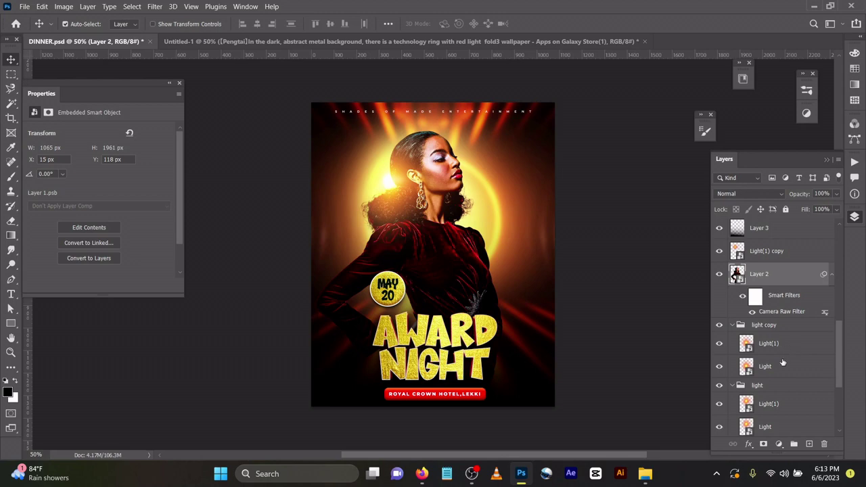
# Move the Light(1) copy glow left to X -207 px, Y -49 px
pyautogui.moveTo(391, 188); pyautogui.dragTo(408, 191)
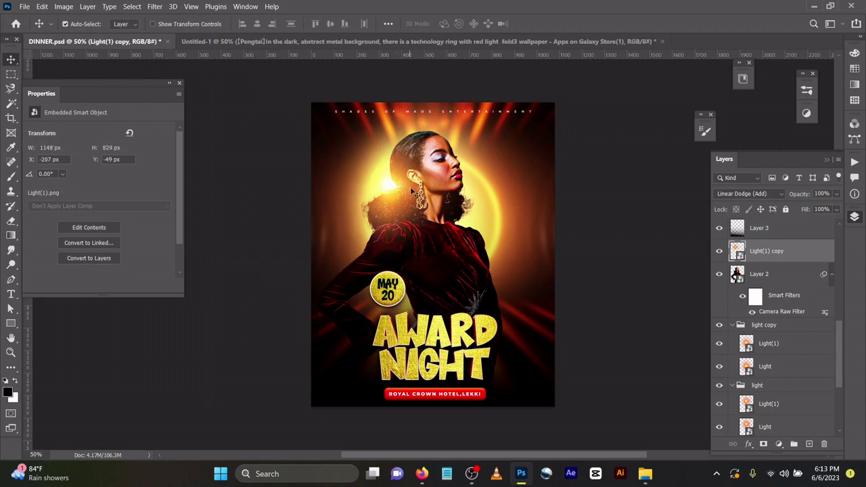
pyautogui.click(802, 230)
pyautogui.scroll(3, 802, 237)
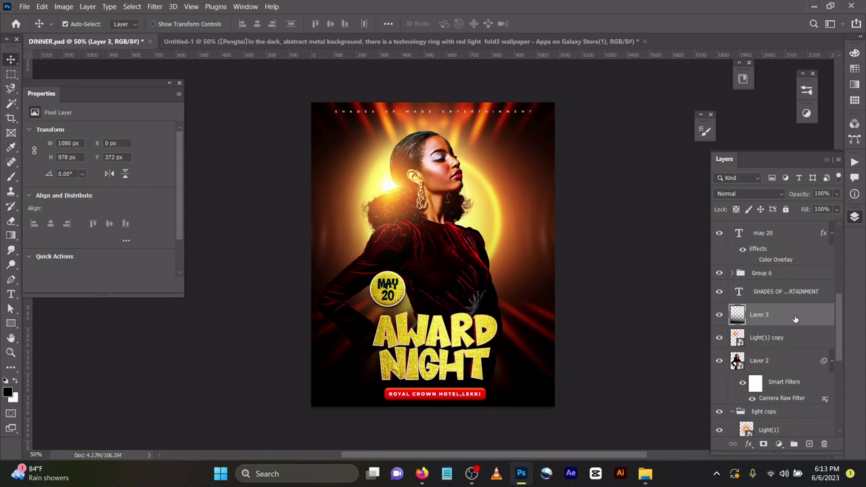
# Hide Layer 3 and fill a new Layer 4 with a dark gradient rising from the bottom edge
pyautogui.click(720, 315)
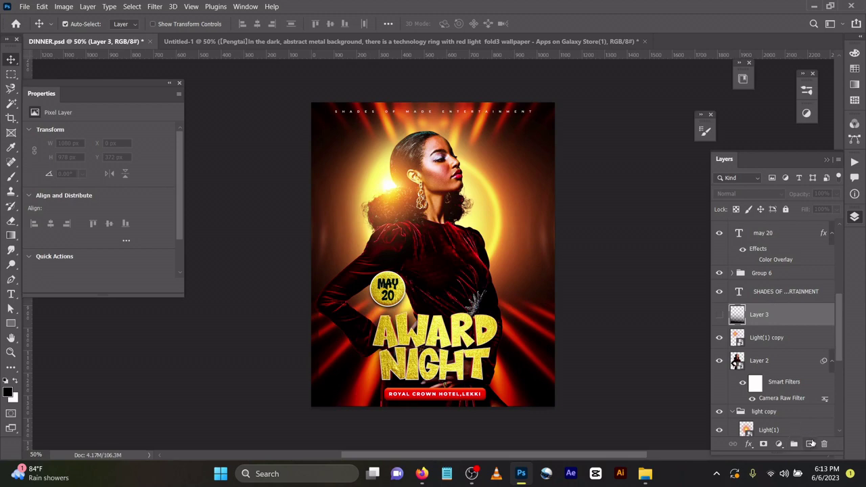
pyautogui.click(810, 444)
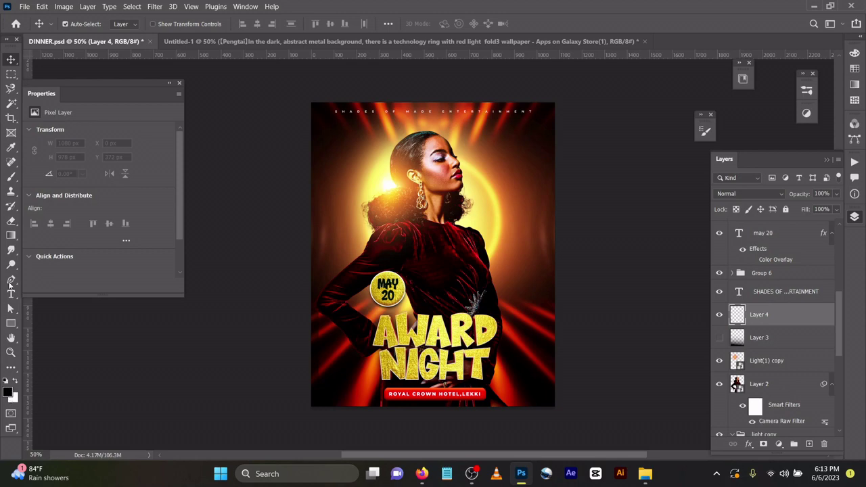
pyautogui.click(11, 235)
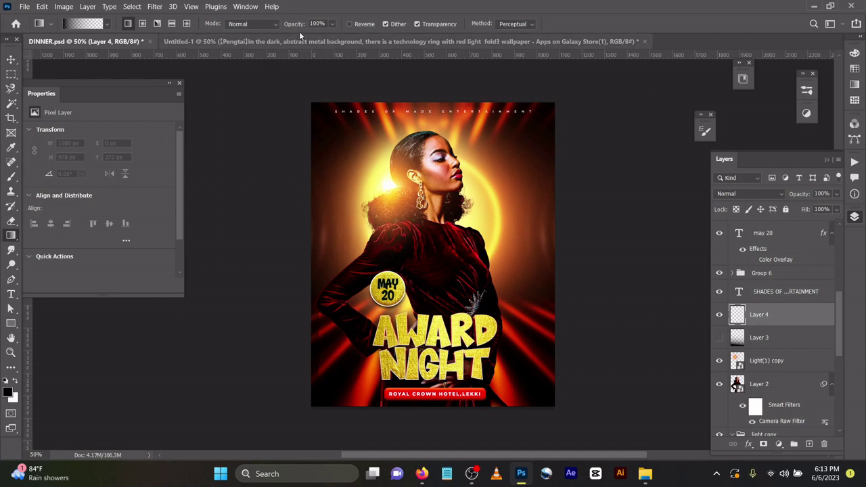
pyautogui.moveTo(428, 418); pyautogui.dragTo(417, 247)
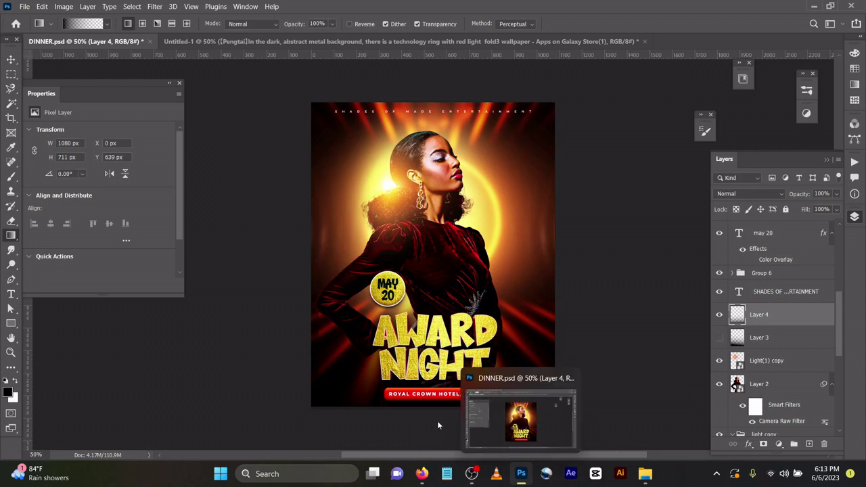
pyautogui.moveTo(435, 412); pyautogui.dragTo(430, 236)
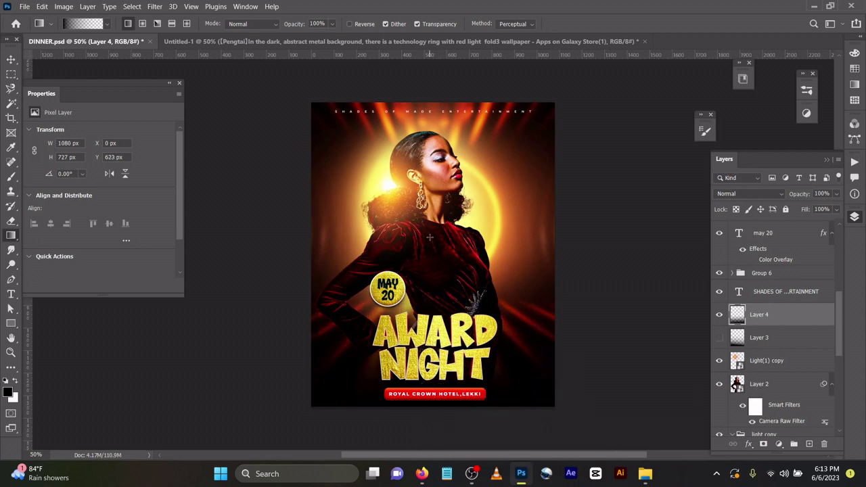
pyautogui.press('v')
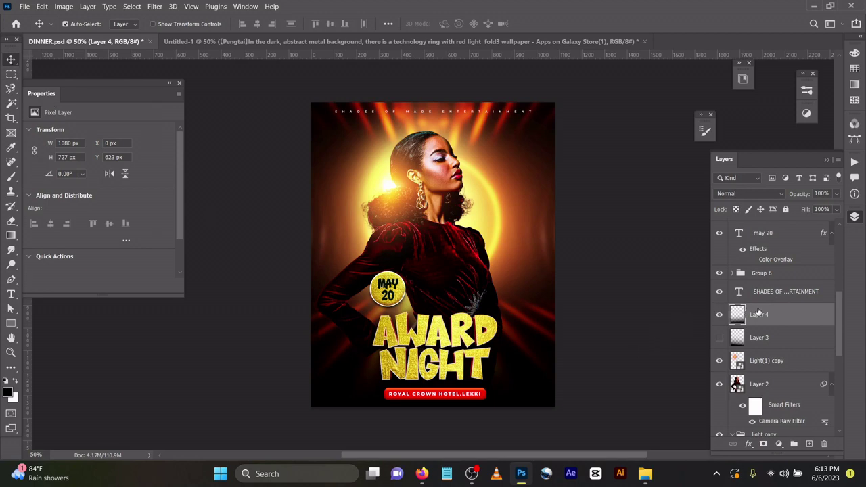
pyautogui.scroll(1, 759, 314)
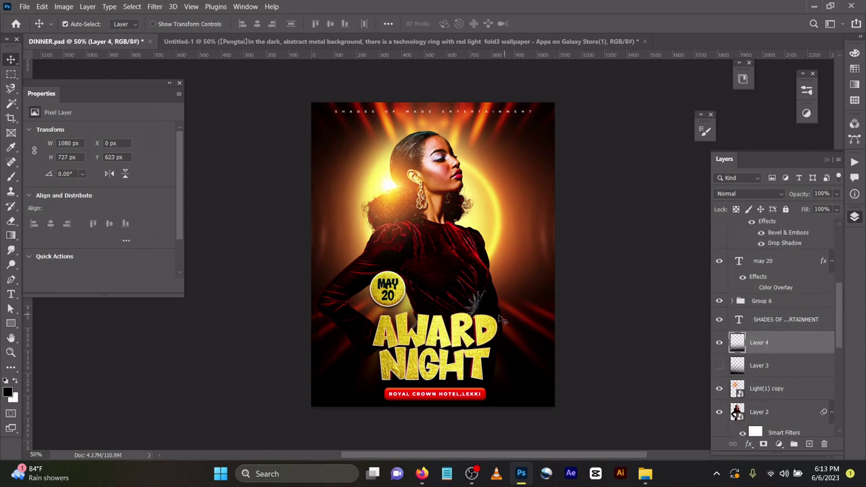
pyautogui.click(468, 333)
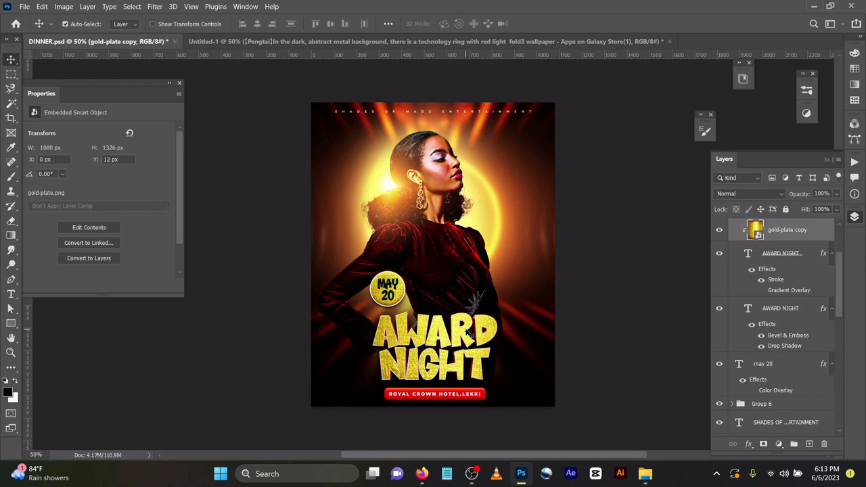
pyautogui.click(765, 308)
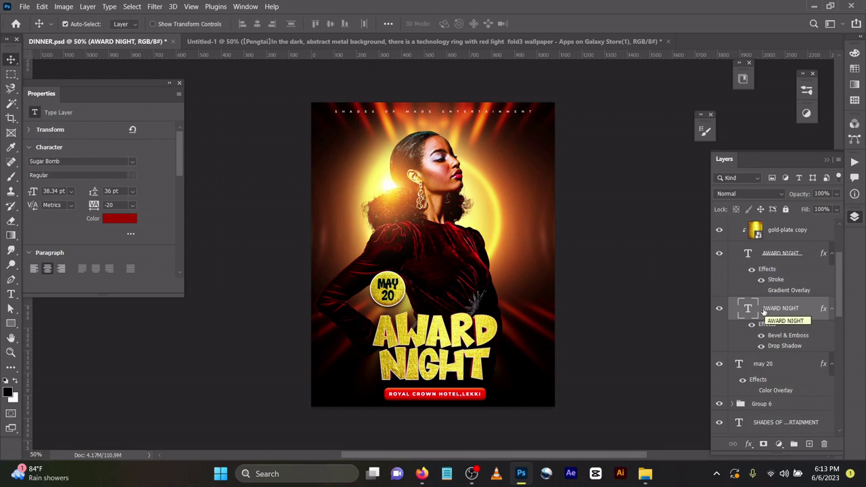
pyautogui.doubleClick(747, 308)
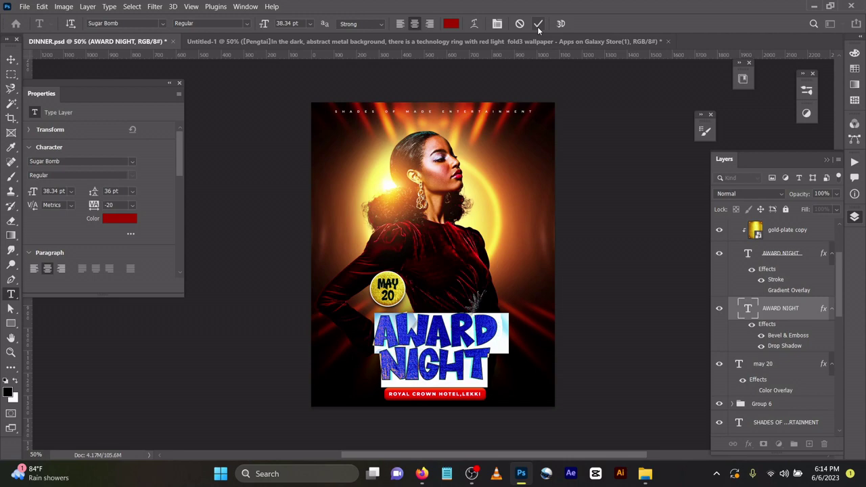
pyautogui.click(133, 219)
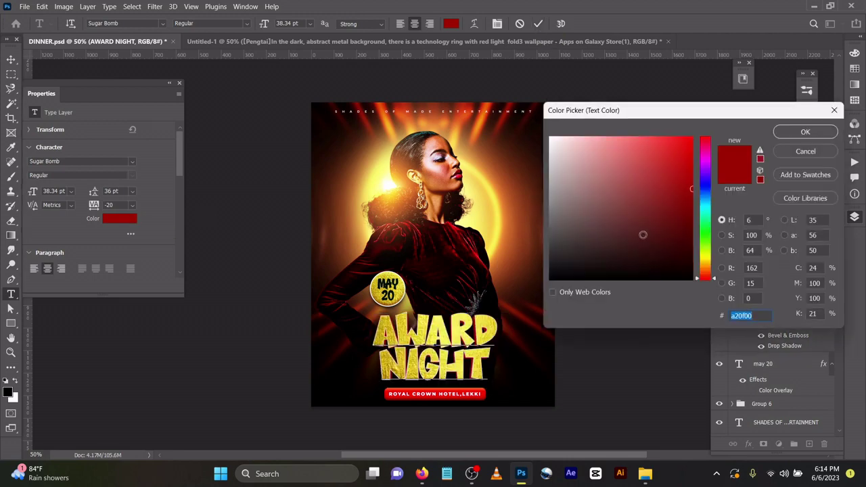
pyautogui.click(805, 132)
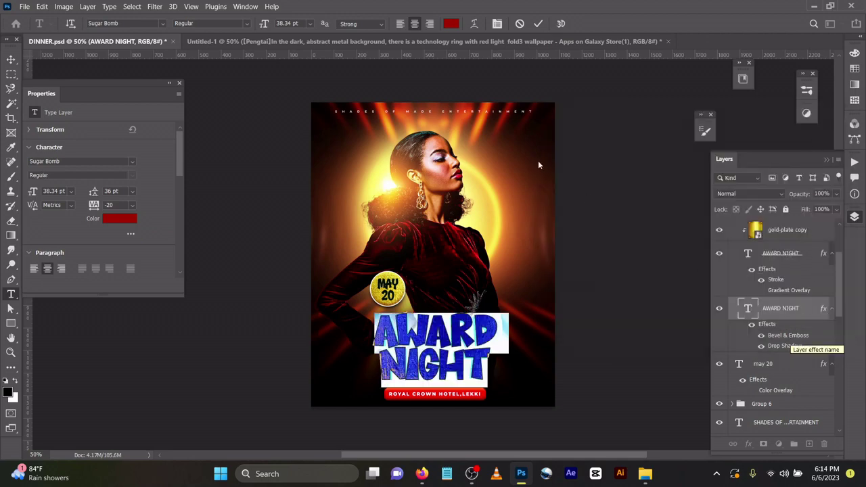
pyautogui.click(538, 23)
pyautogui.press('v')
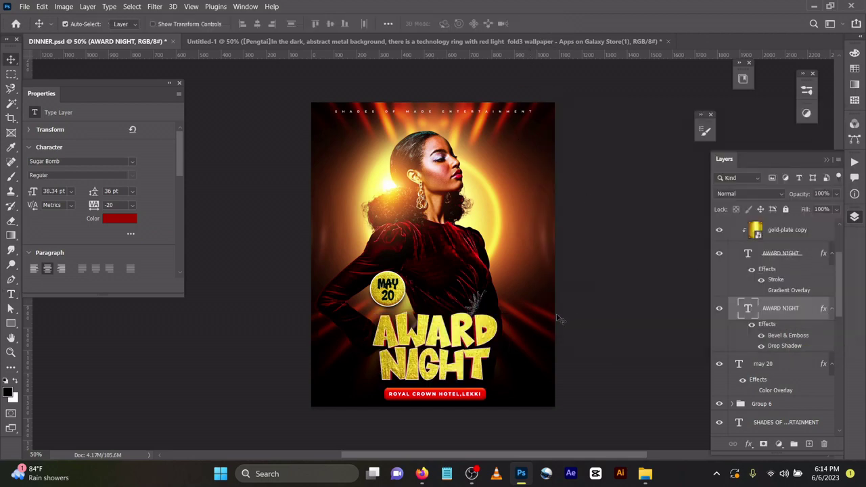
pyautogui.doubleClick(826, 310)
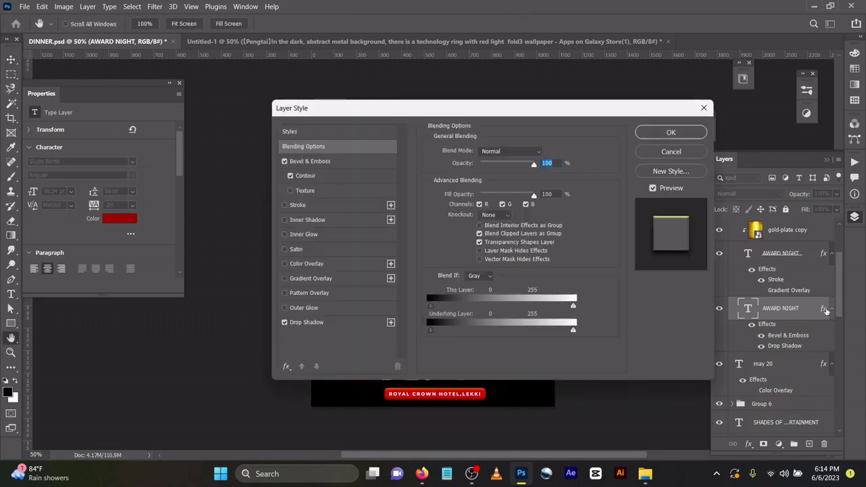
pyautogui.click(328, 161)
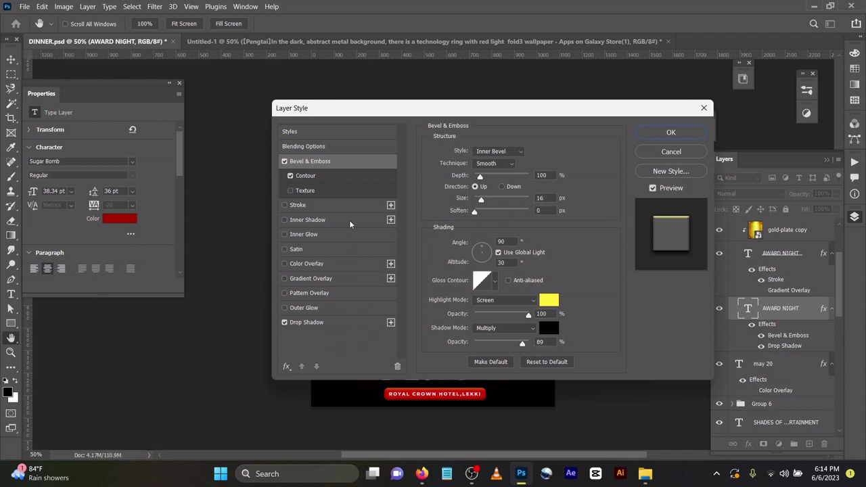
pyautogui.click(346, 178)
pyautogui.click(285, 323)
pyautogui.click(284, 323)
pyautogui.click(302, 323)
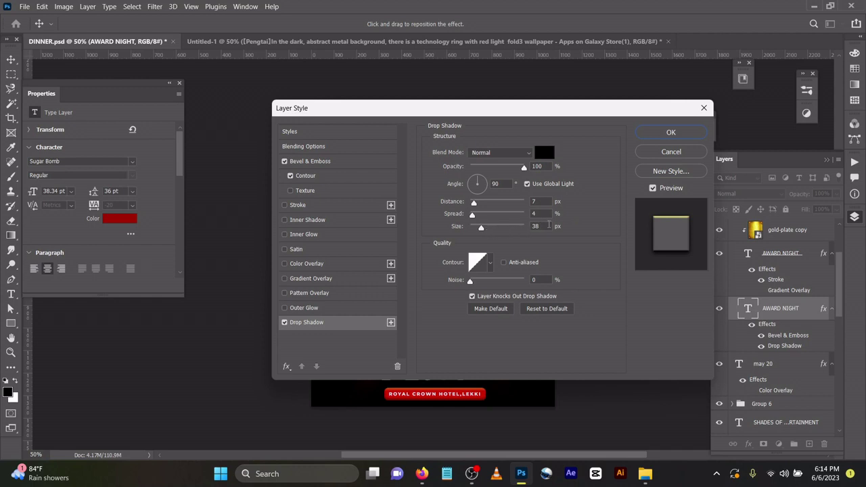
pyautogui.click(655, 131)
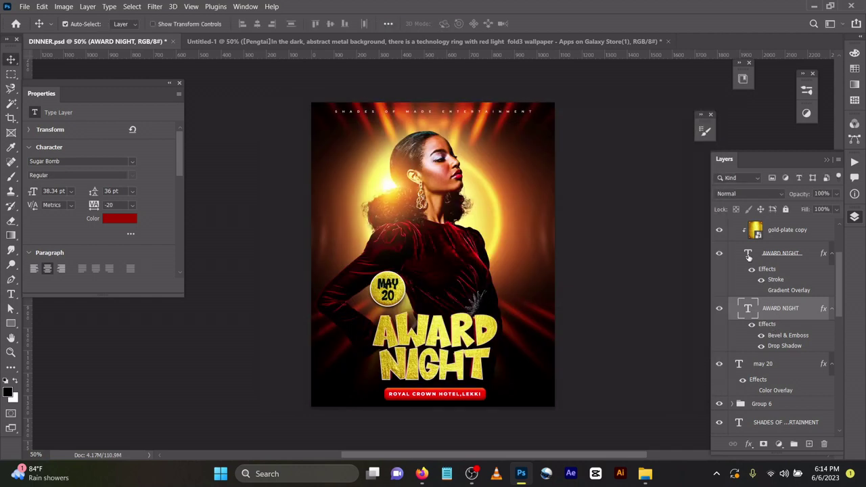
pyautogui.click(748, 255)
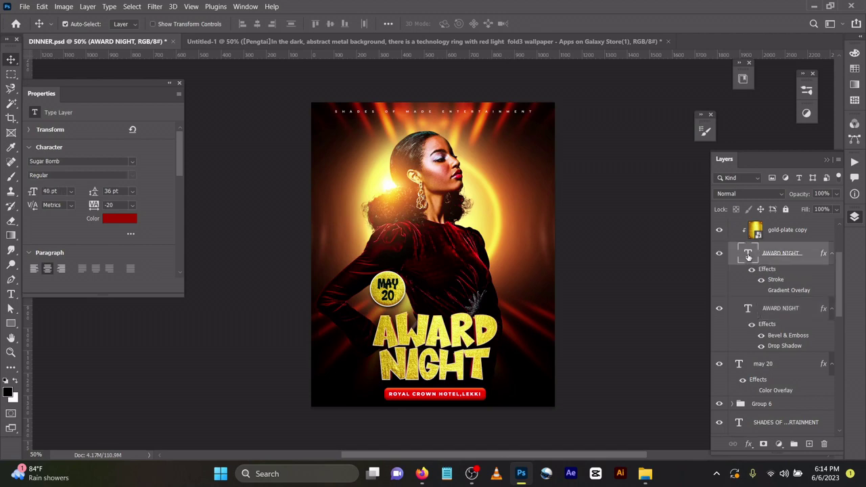
pyautogui.doubleClick(748, 255)
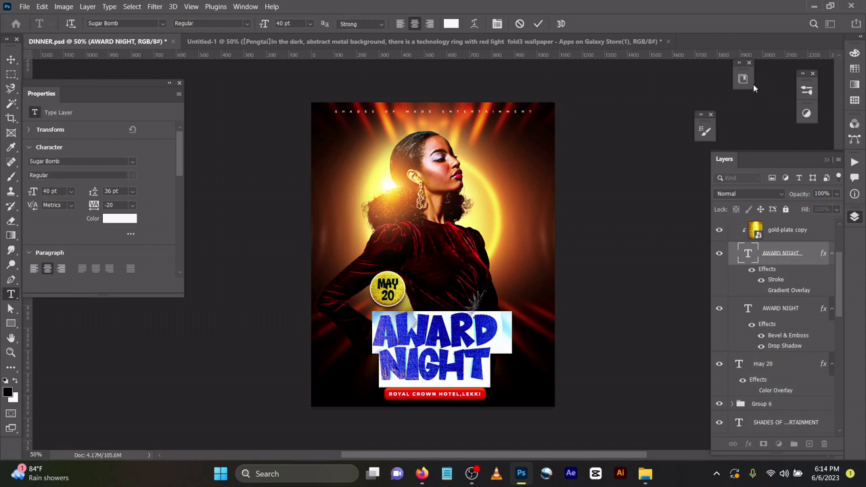
pyautogui.click(538, 24)
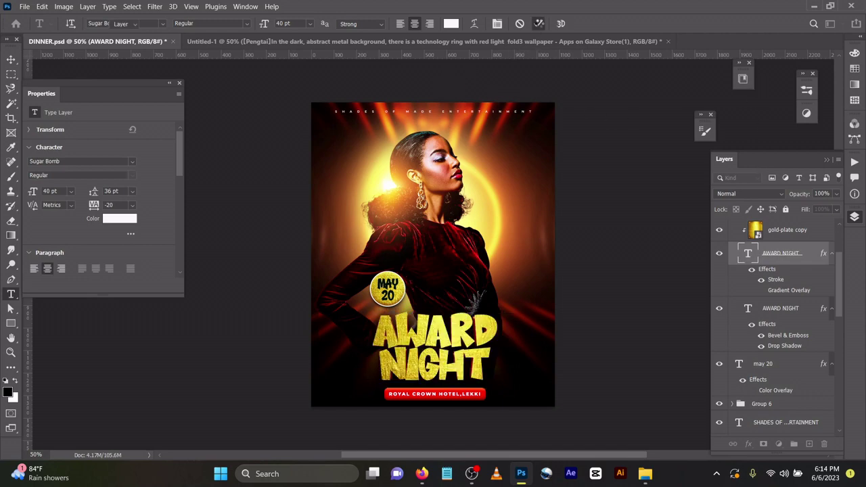
pyautogui.click(757, 231)
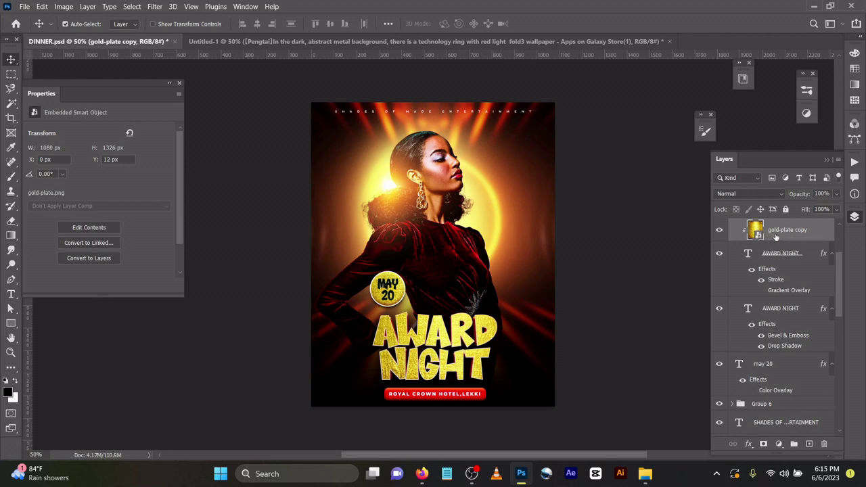
pyautogui.rightClick(772, 234)
pyautogui.click(681, 278)
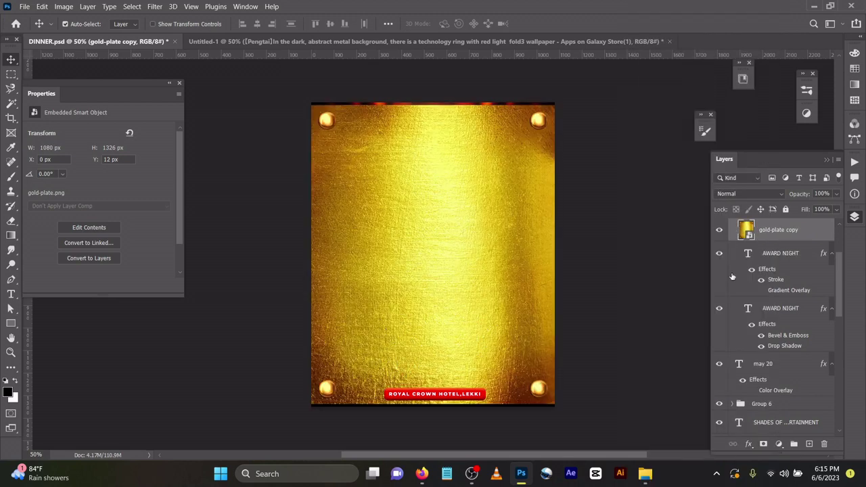
pyautogui.rightClick(780, 234)
pyautogui.click(675, 278)
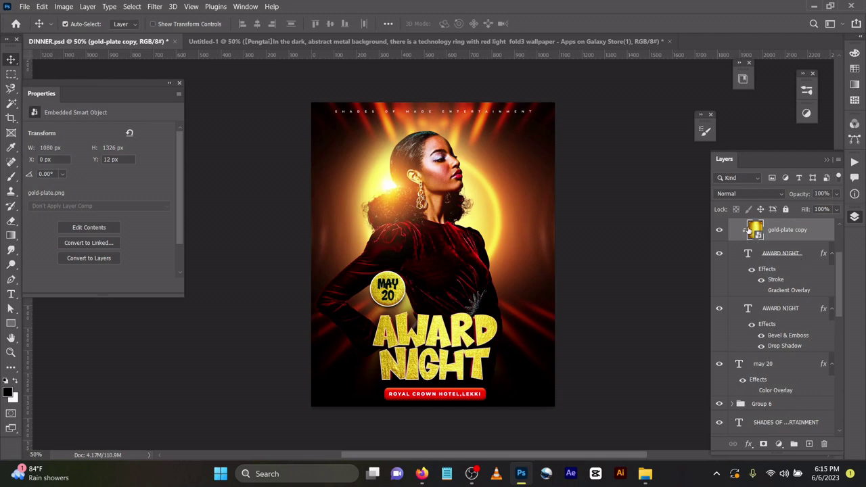
pyautogui.scroll(3, 758, 263)
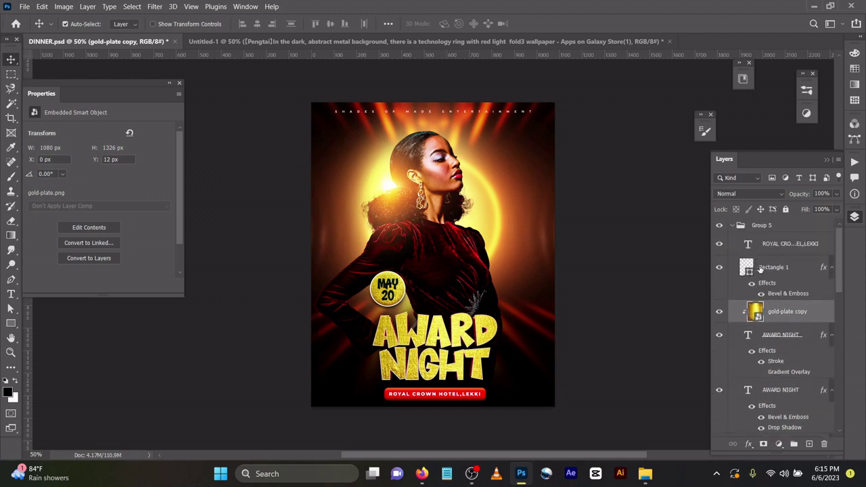
pyautogui.click(763, 268)
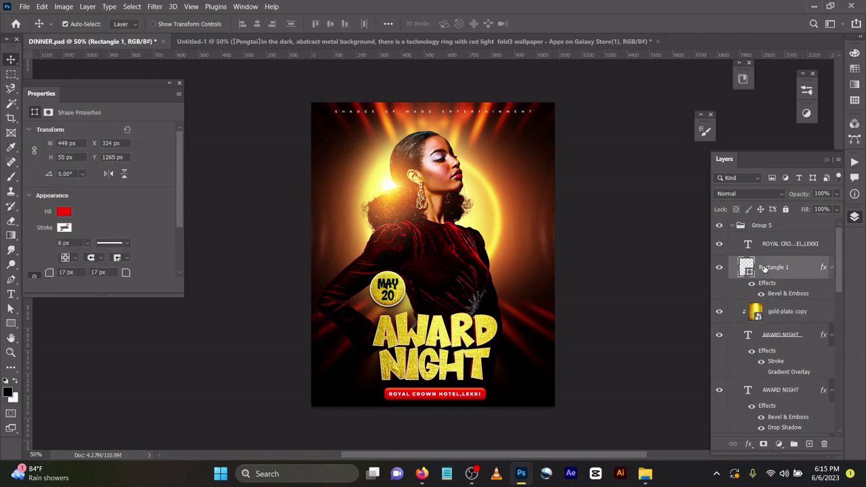
pyautogui.doubleClick(785, 294)
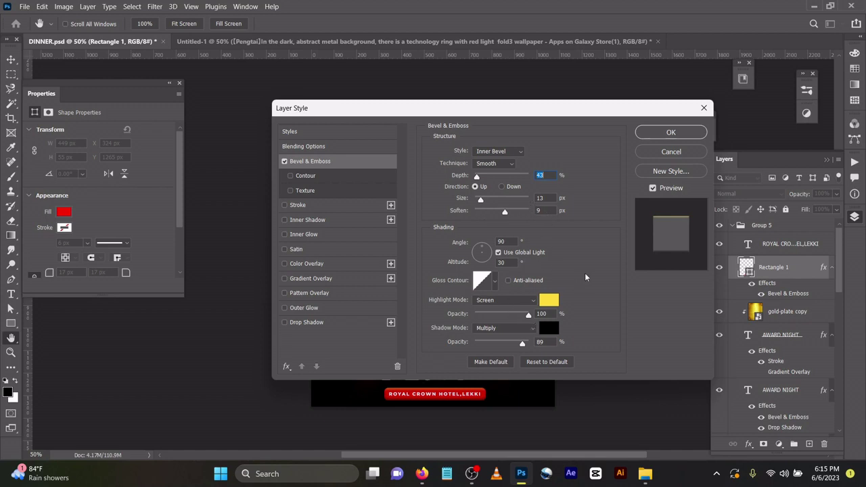
pyautogui.click(651, 132)
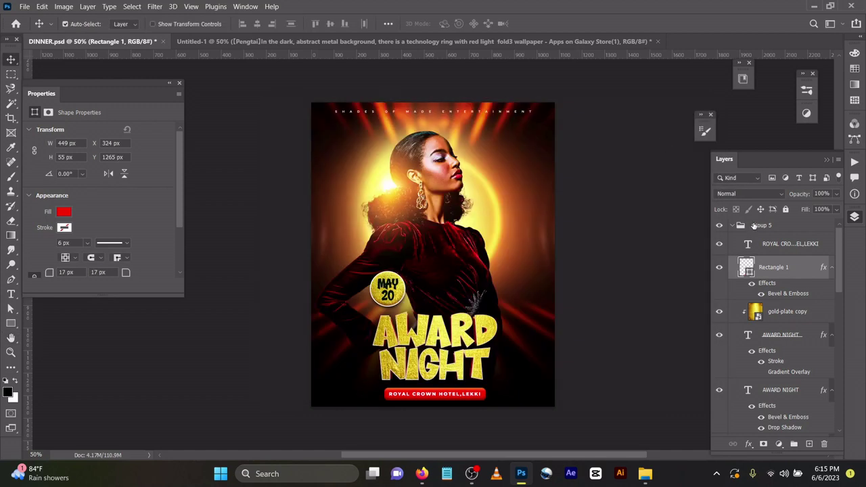